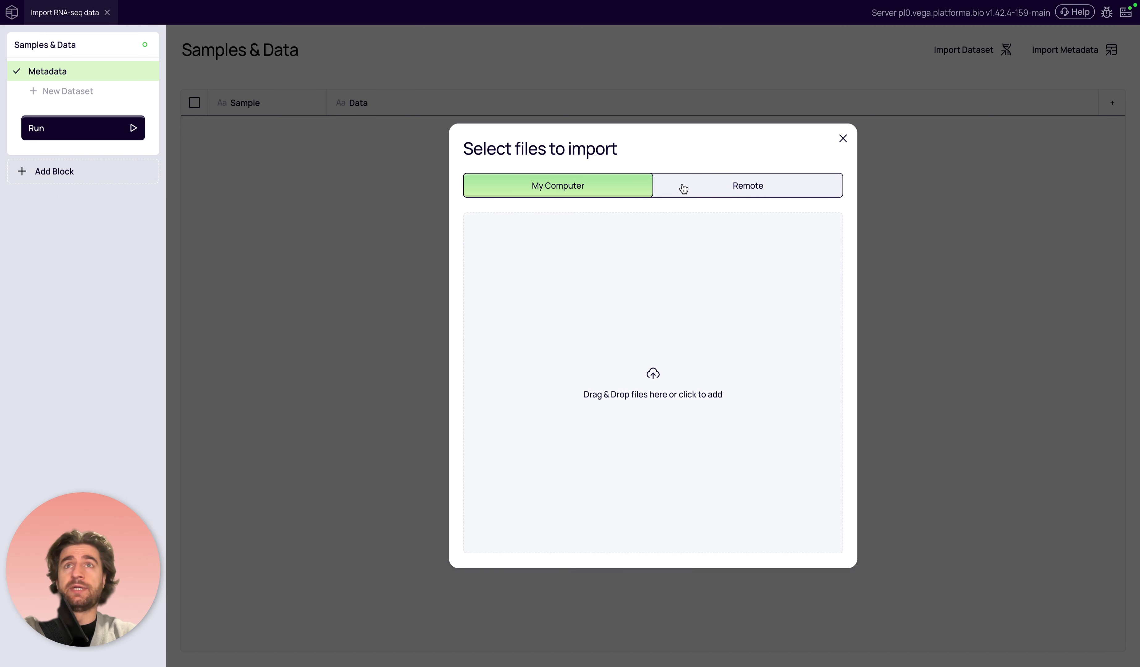
Browse the remote raw storage to the subsampled folder inside 2025-08-salam-glioblastoma-PRJNA705942
left_click(756, 187)
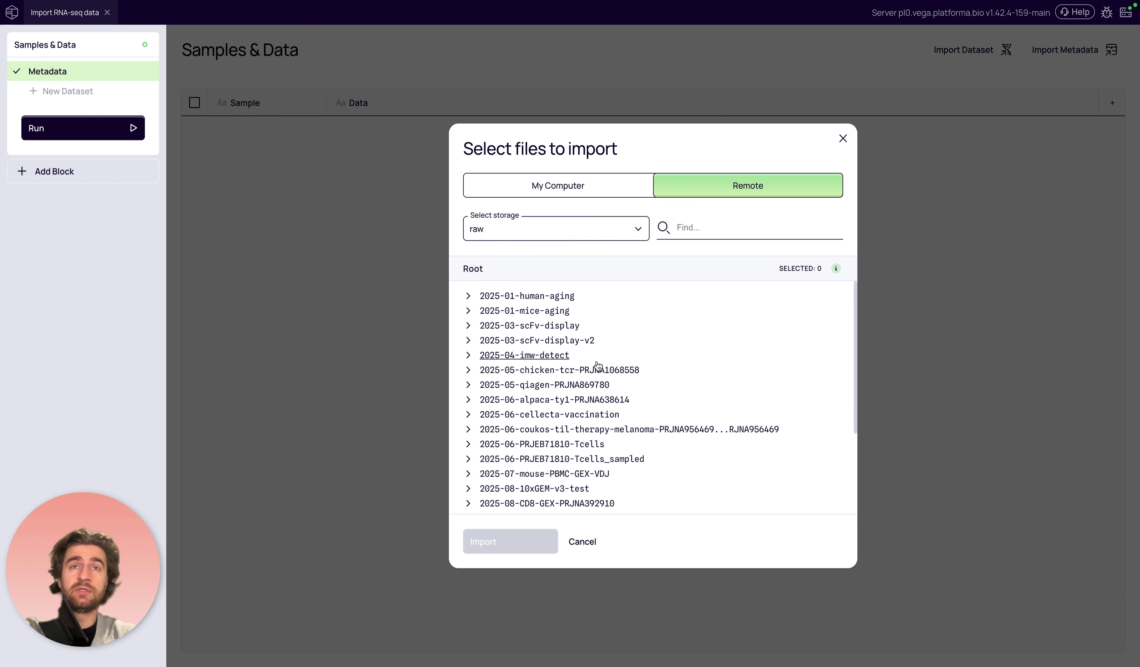
scroll(579, 393, "down", 3)
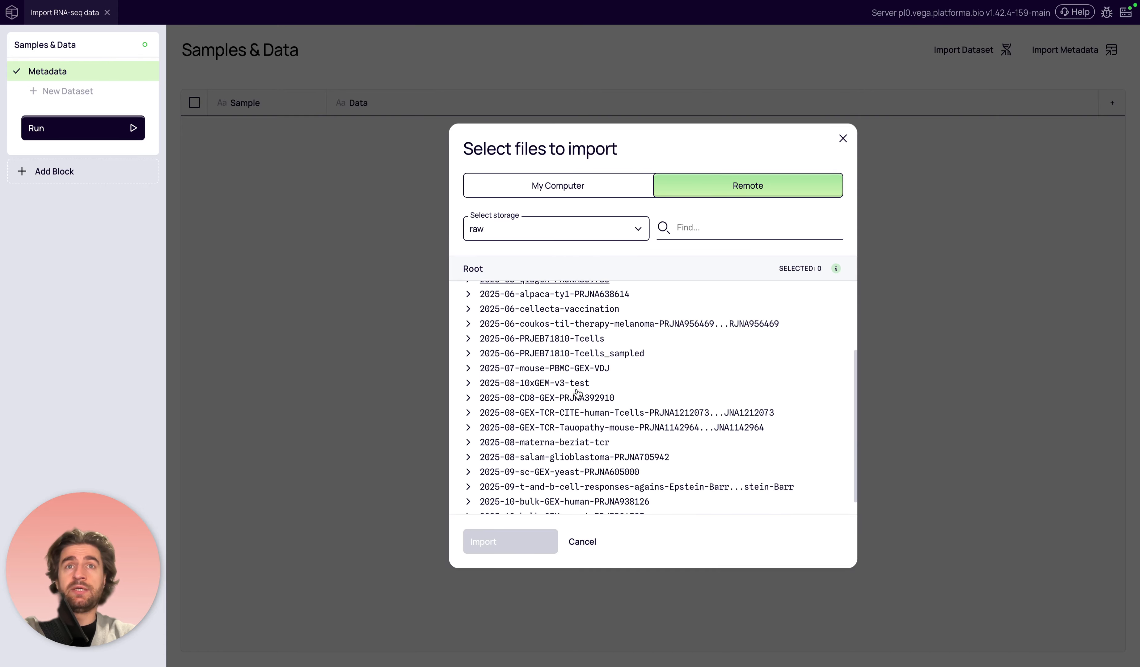
scroll(555, 380, "down", 1)
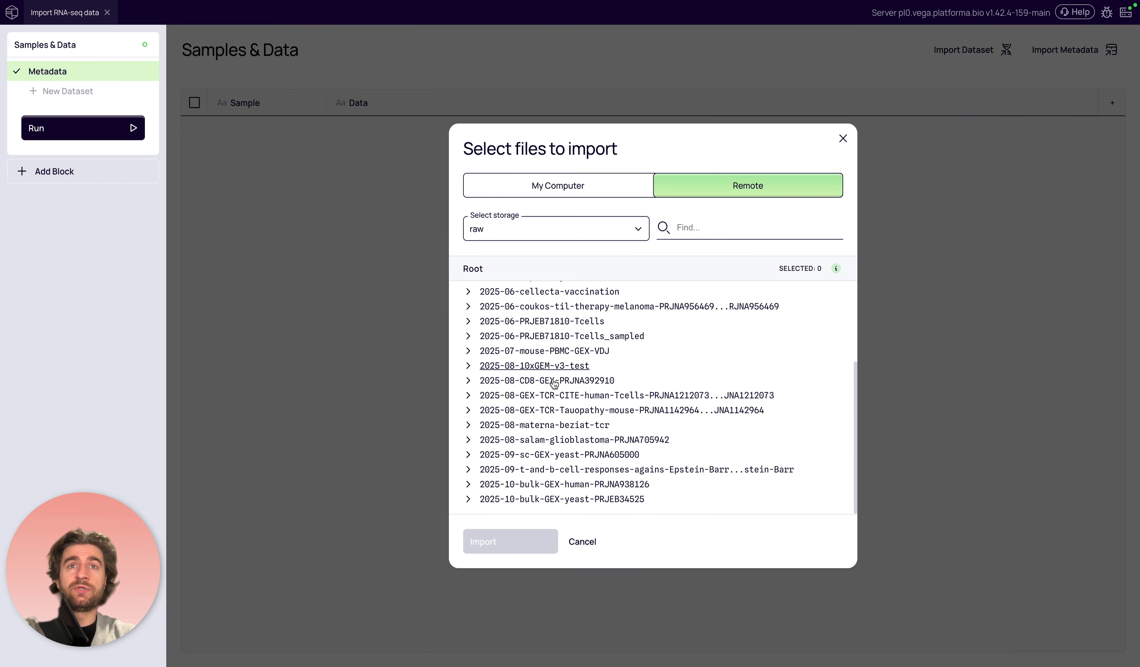
left_click(557, 440)
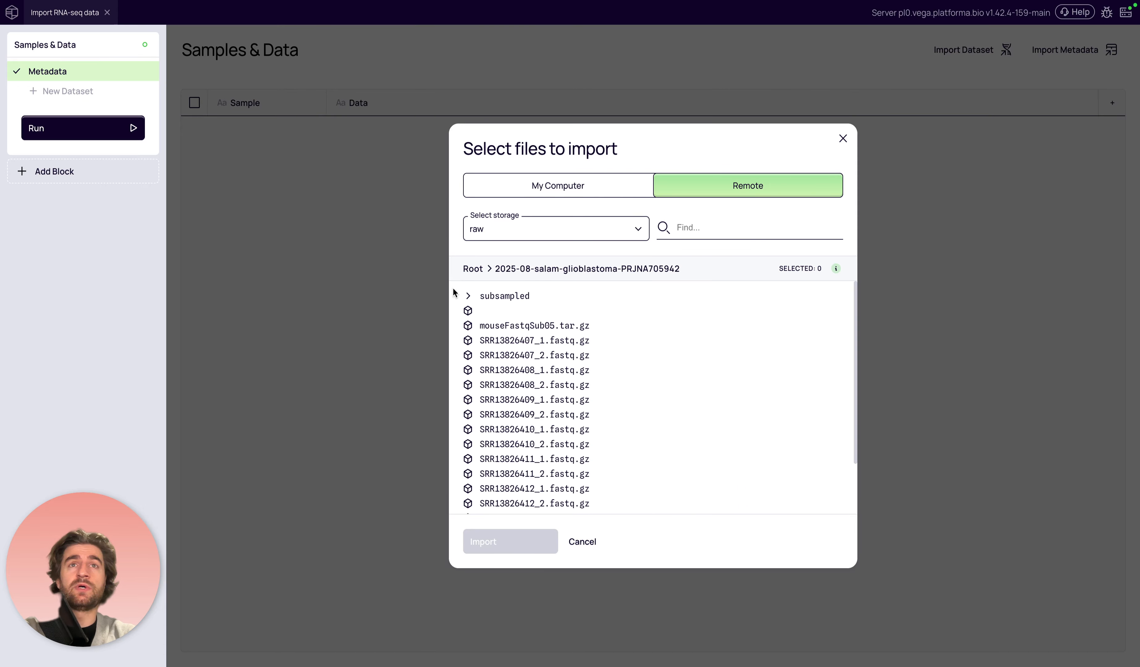
left_click(499, 300)
Import all FASTQ files in the folder, from SAMN18106487_S1_L001_R1_001.fastq.gz through SAMN18106490_S1_L002_R2_001.fastq.gz
left_click(500, 311)
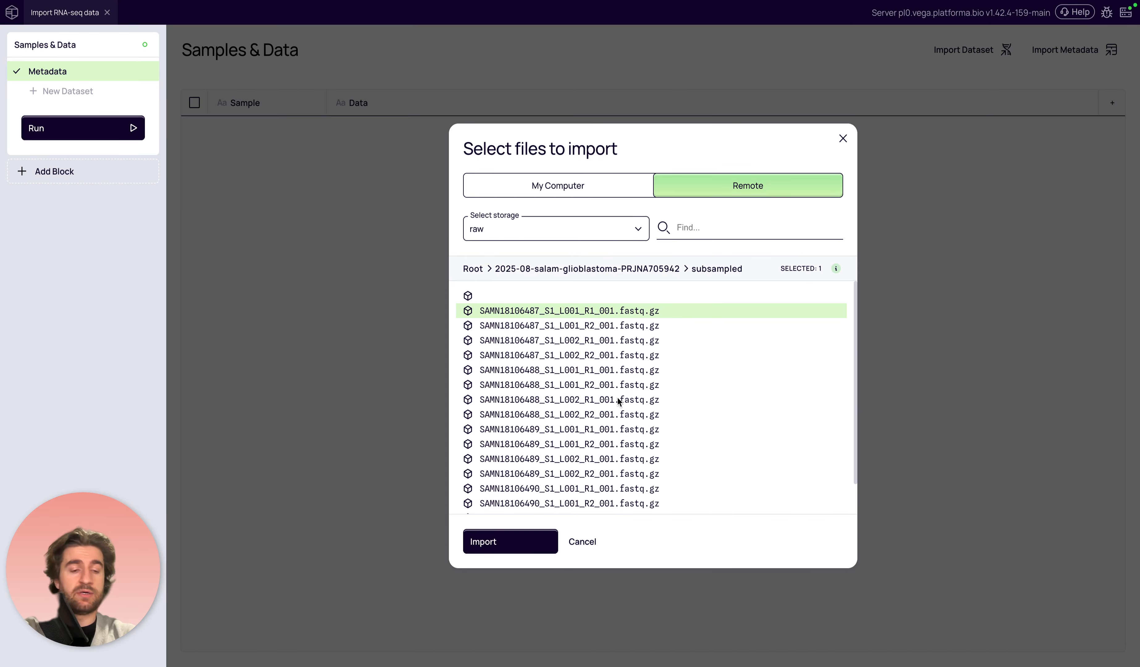
scroll(618, 398, "down", 1)
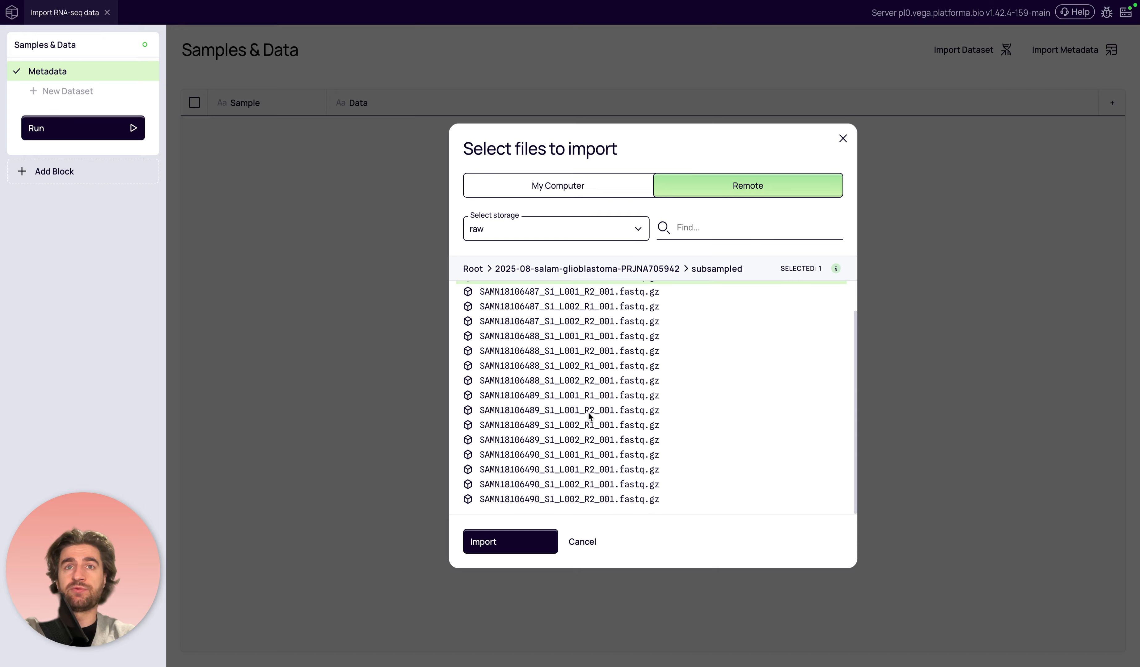
scroll(589, 412, "up", 1)
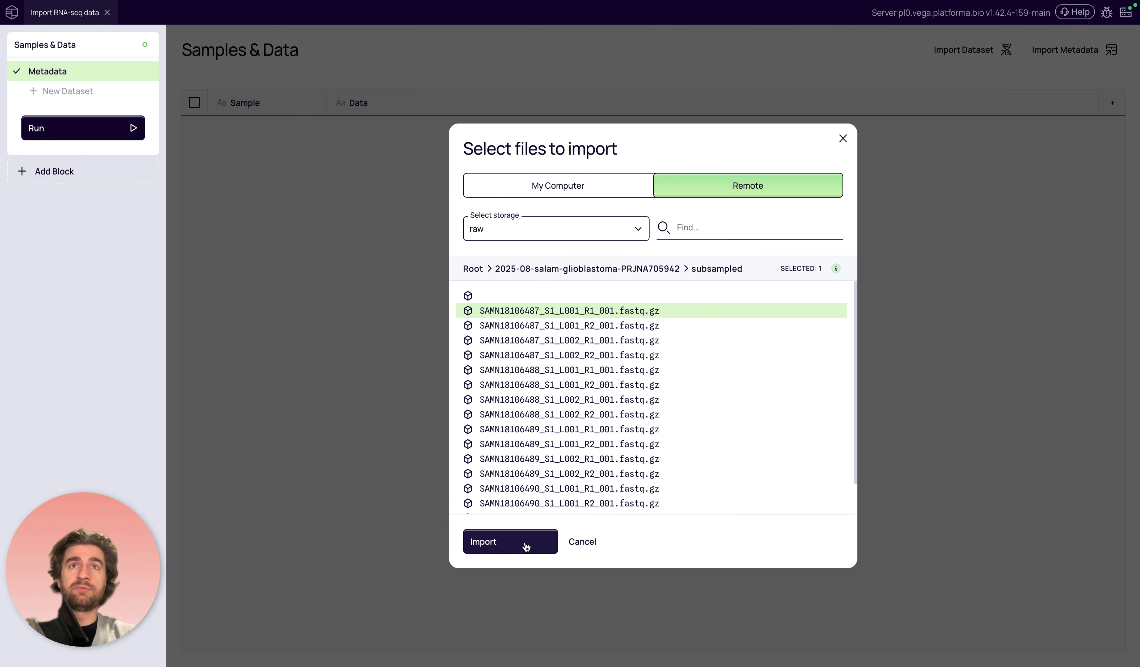
scroll(543, 452, "down", 2)
left_click(545, 500, "shift")
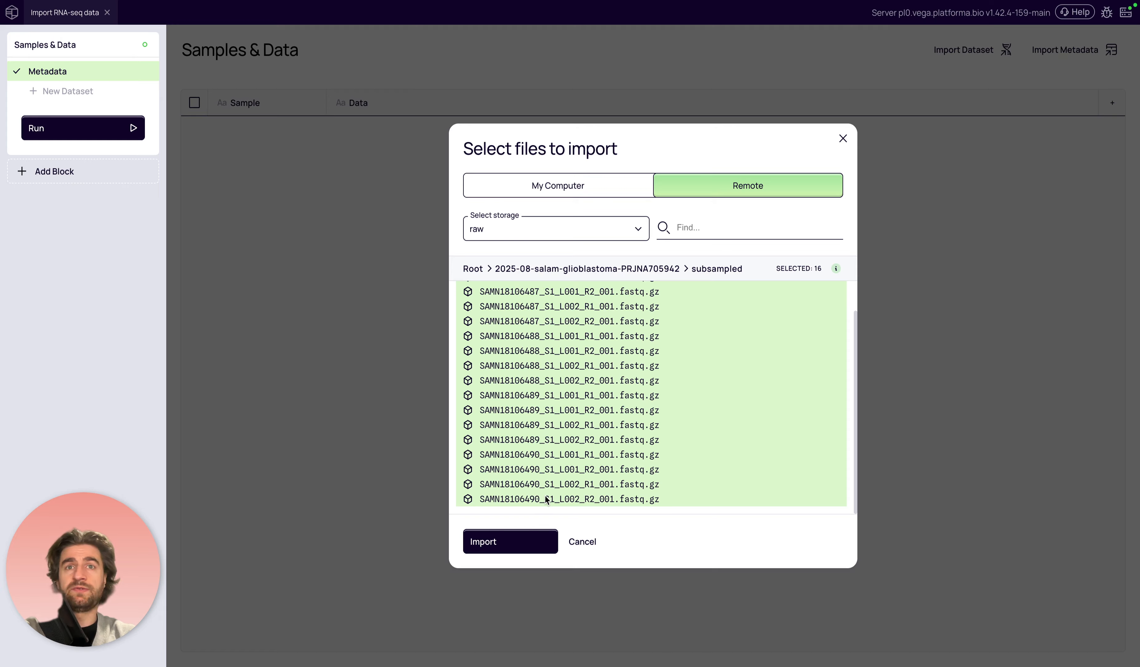
left_click(507, 536)
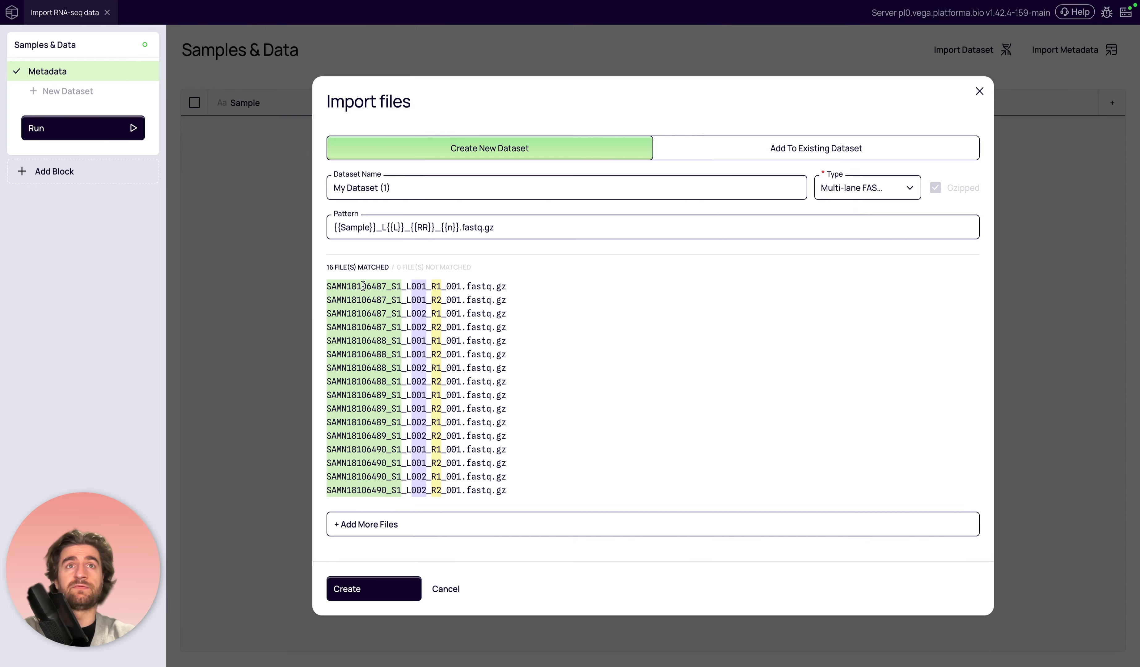
Examine the sample, lane and read portions of the first matched file name and the pattern that defines them
left_click_drag(327, 285, 400, 285)
left_click(400, 285)
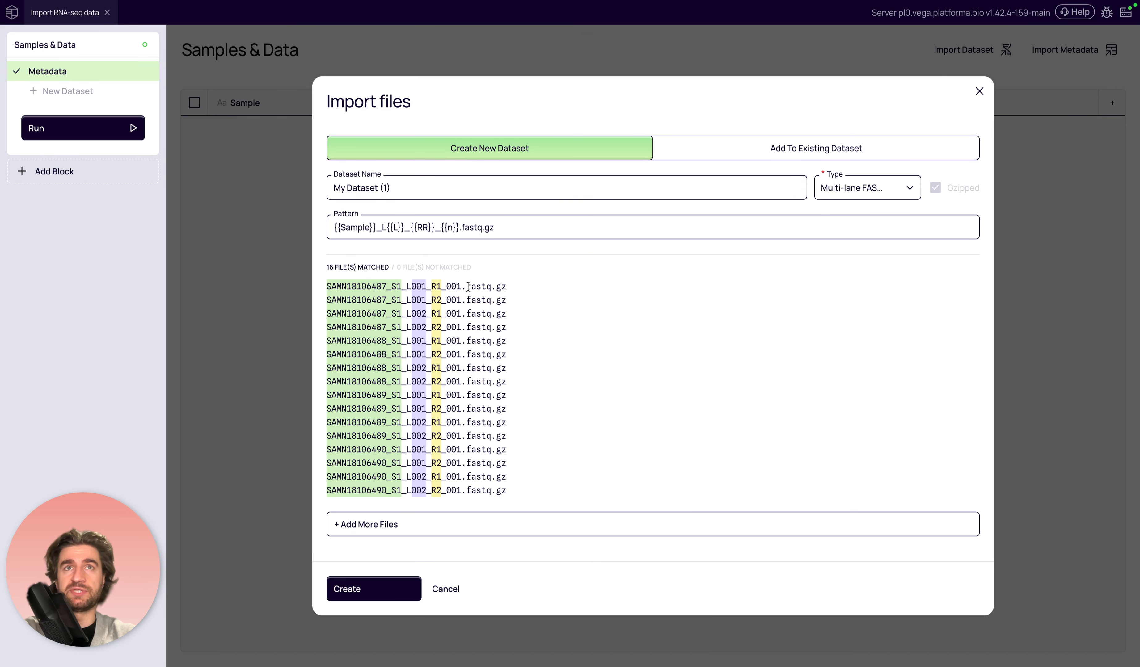
left_click_drag(401, 286, 324, 288)
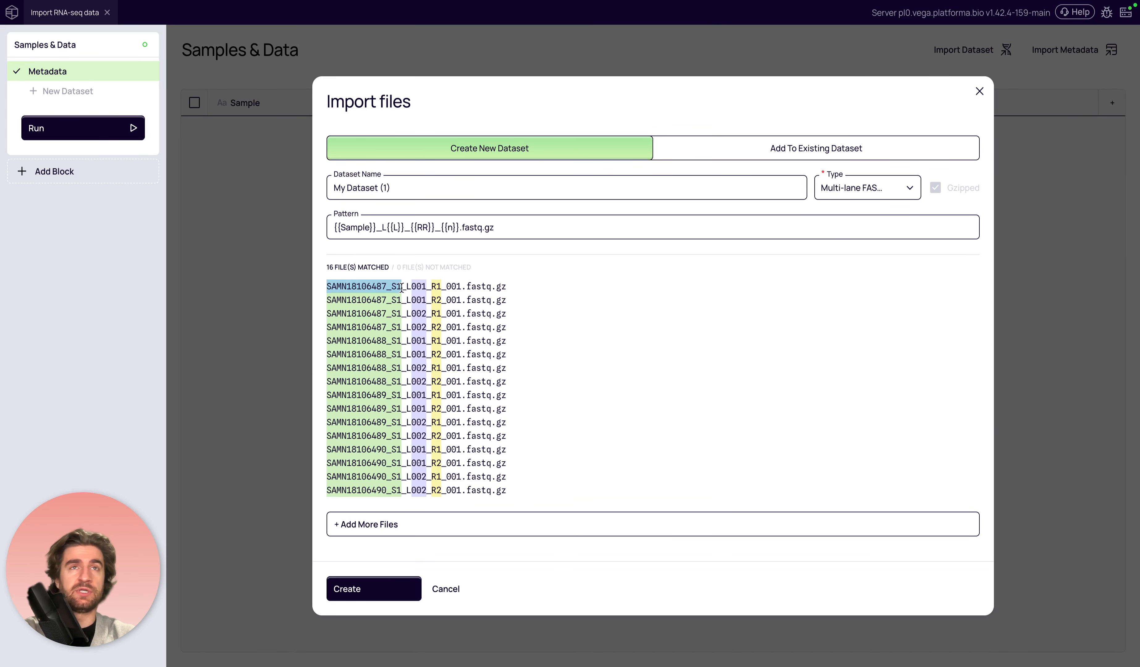
left_click(413, 287)
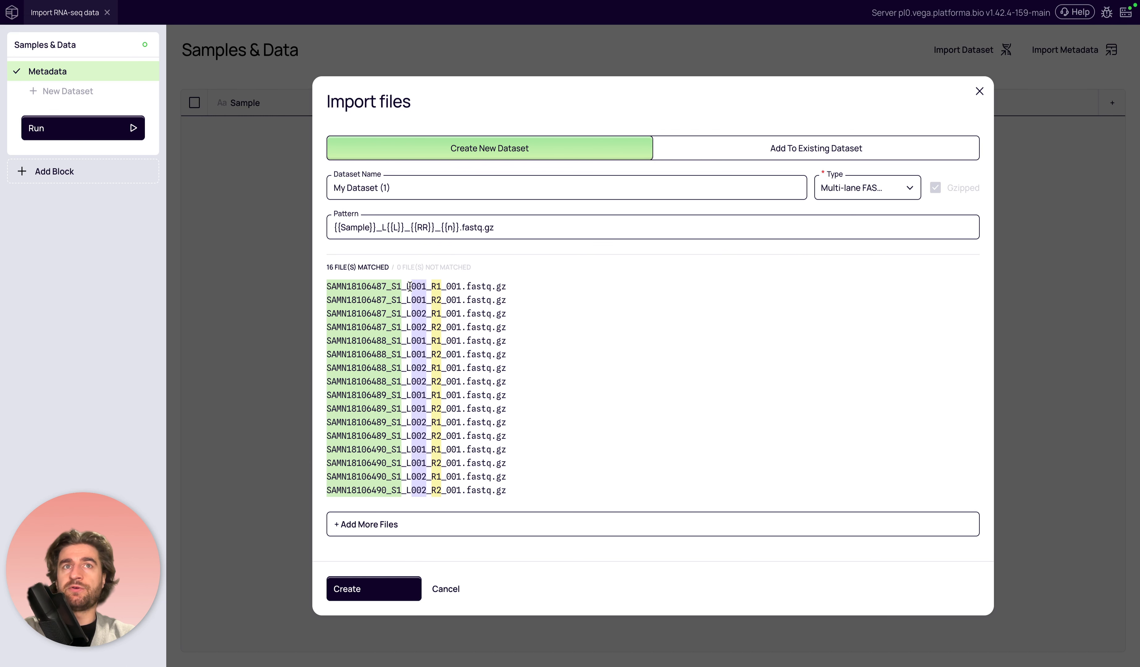
left_click_drag(410, 287, 426, 286)
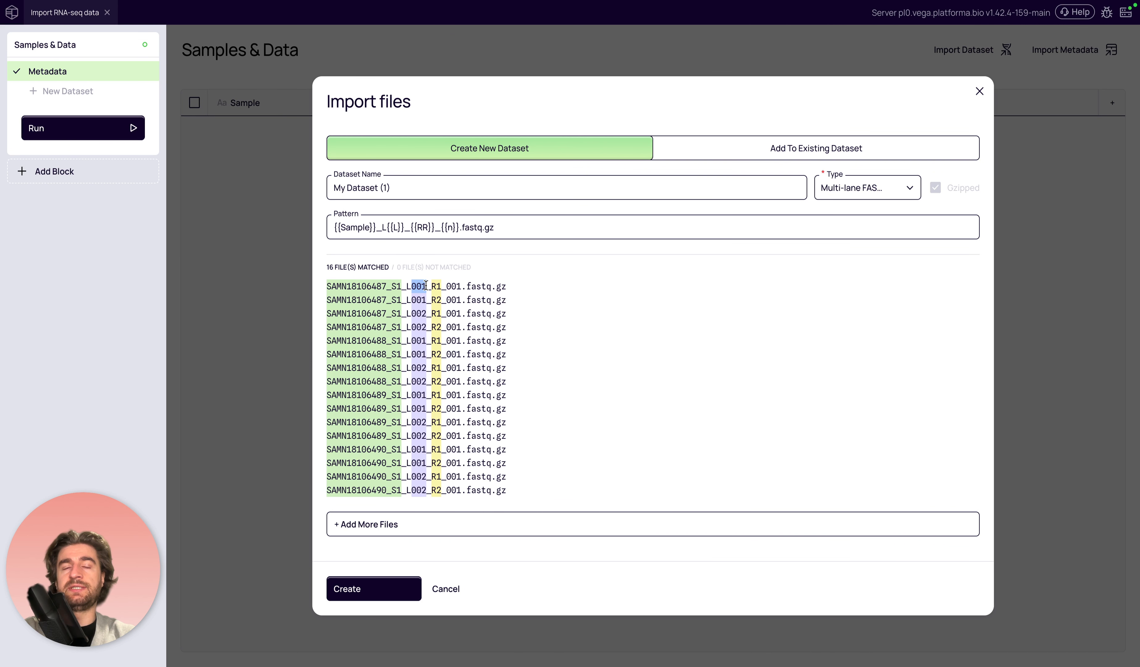
left_click_drag(426, 285, 423, 286)
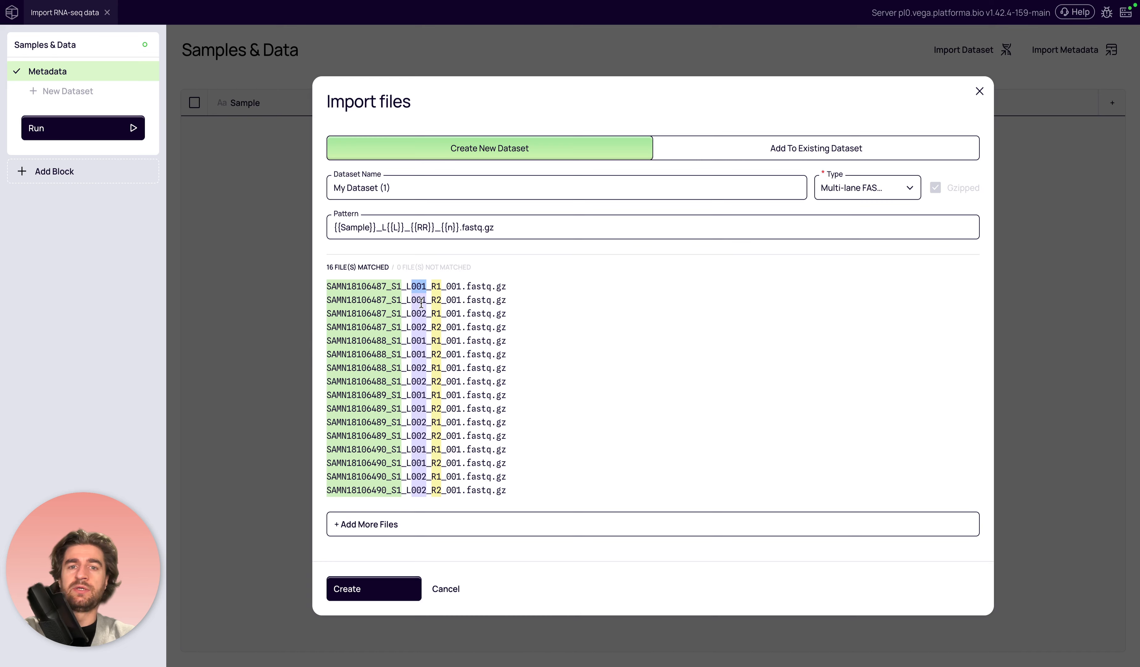
left_click(408, 286)
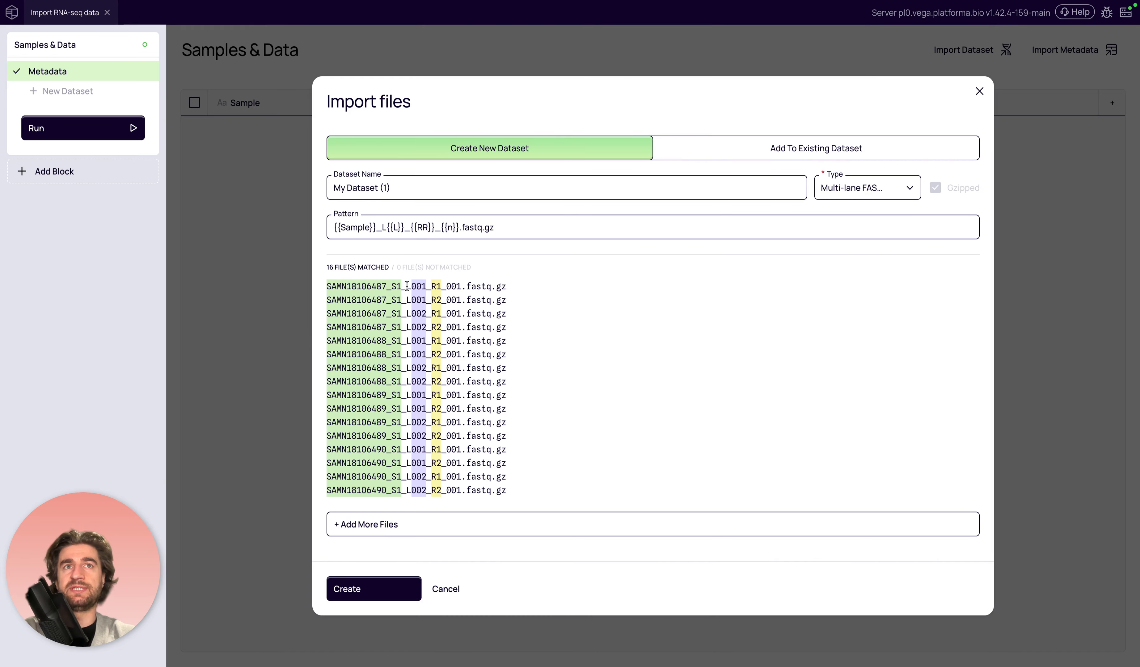
left_click_drag(408, 286, 442, 288)
left_click(432, 288)
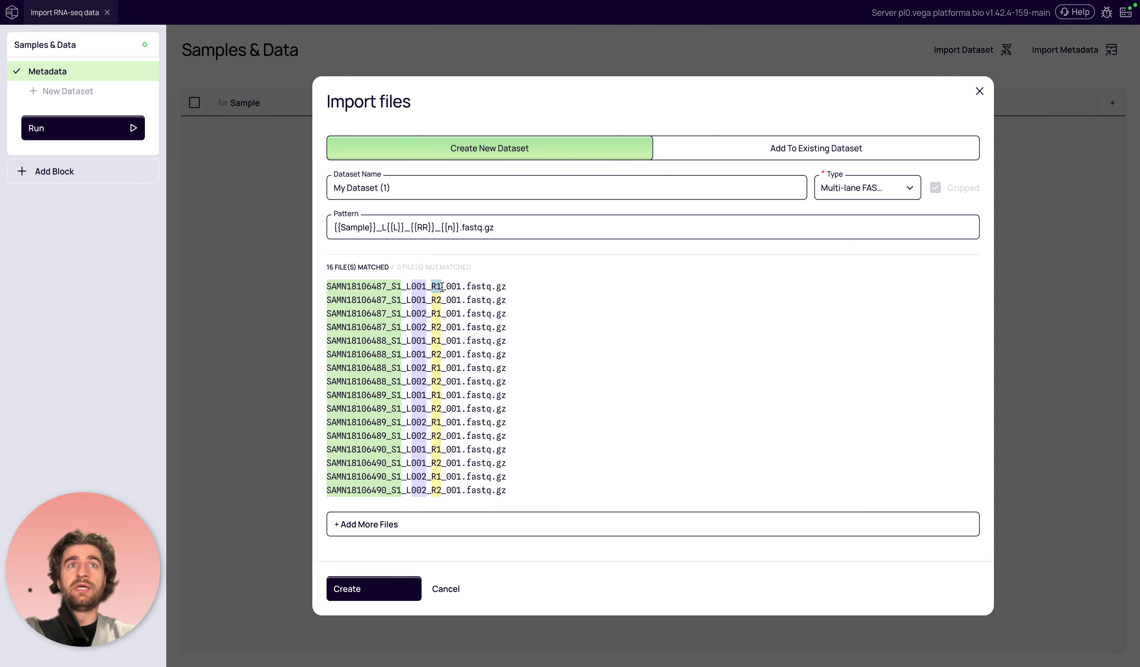
left_click(336, 227)
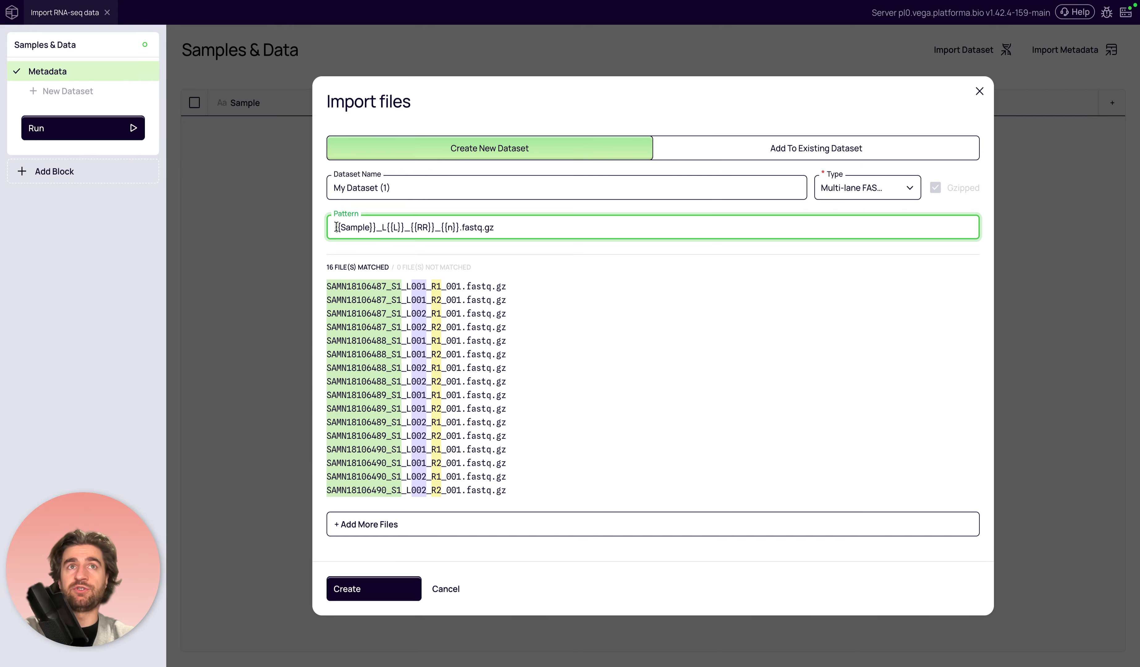
left_click_drag(337, 227, 503, 233)
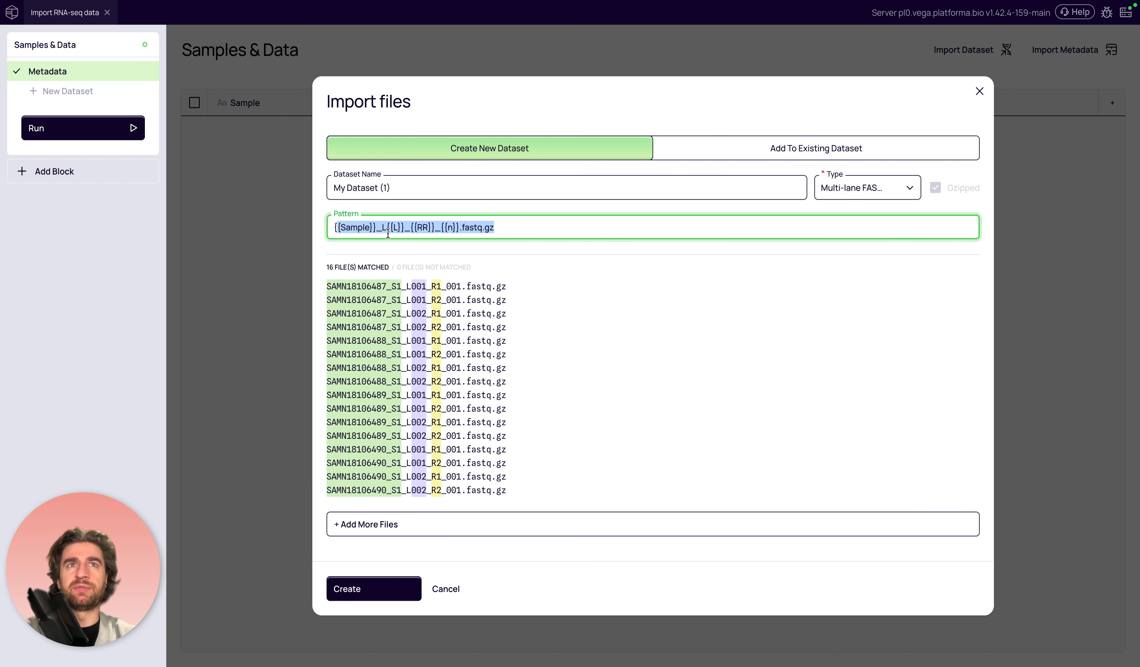
Insert the wildcard _{{*}} after {{Sample}} in the file name pattern, making it {{Sample}}_{{*}}_L{{L}}_{{RR}}_{{n}}.fastq.gz
left_click(379, 227)
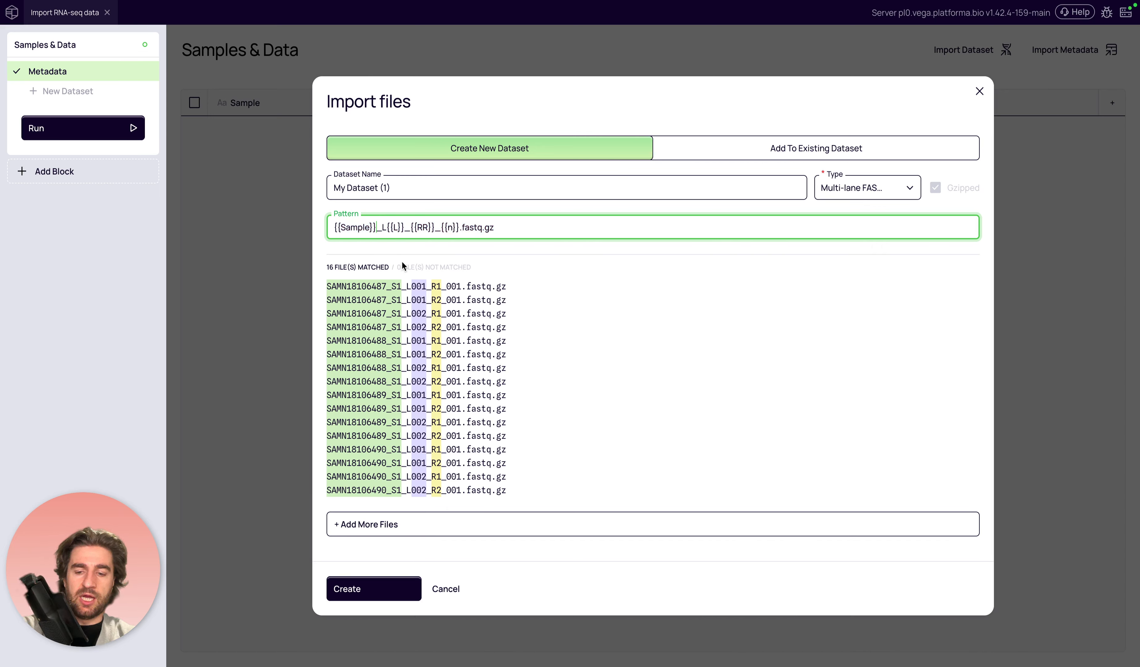
type("_")
type("{{*}}")
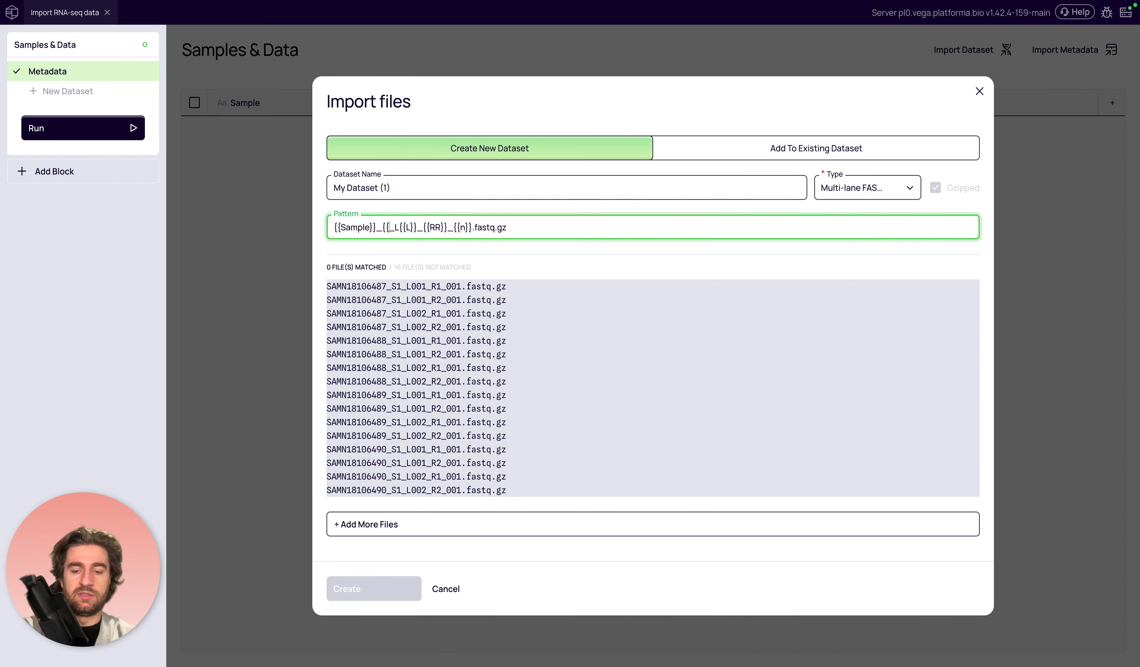
type("_")
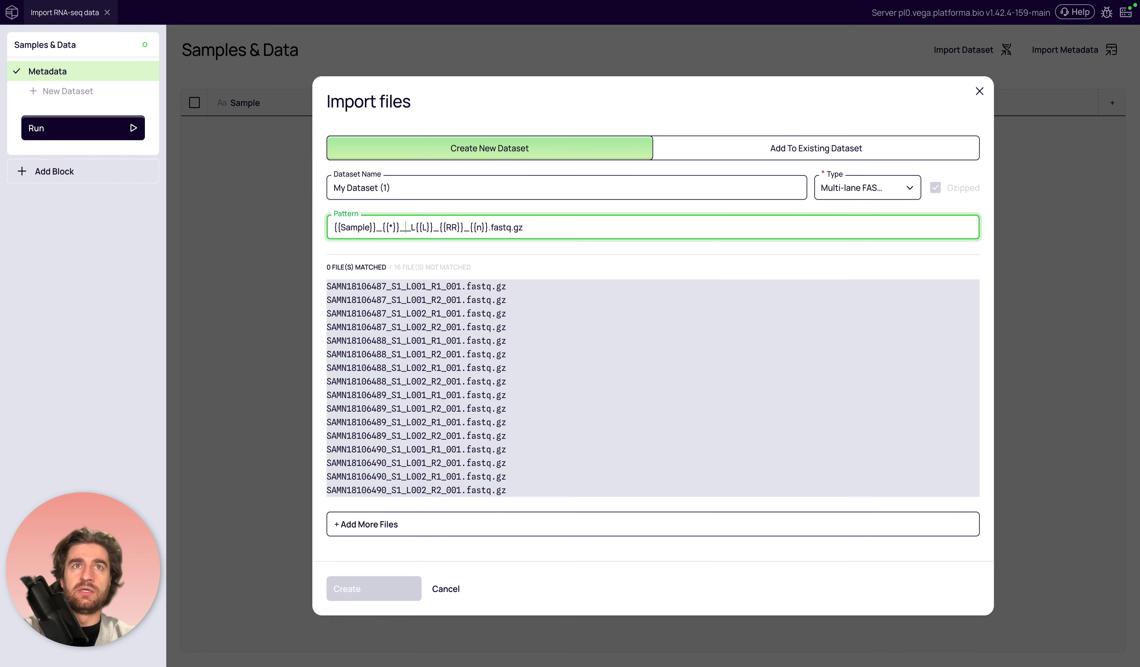
key("BackSpace")
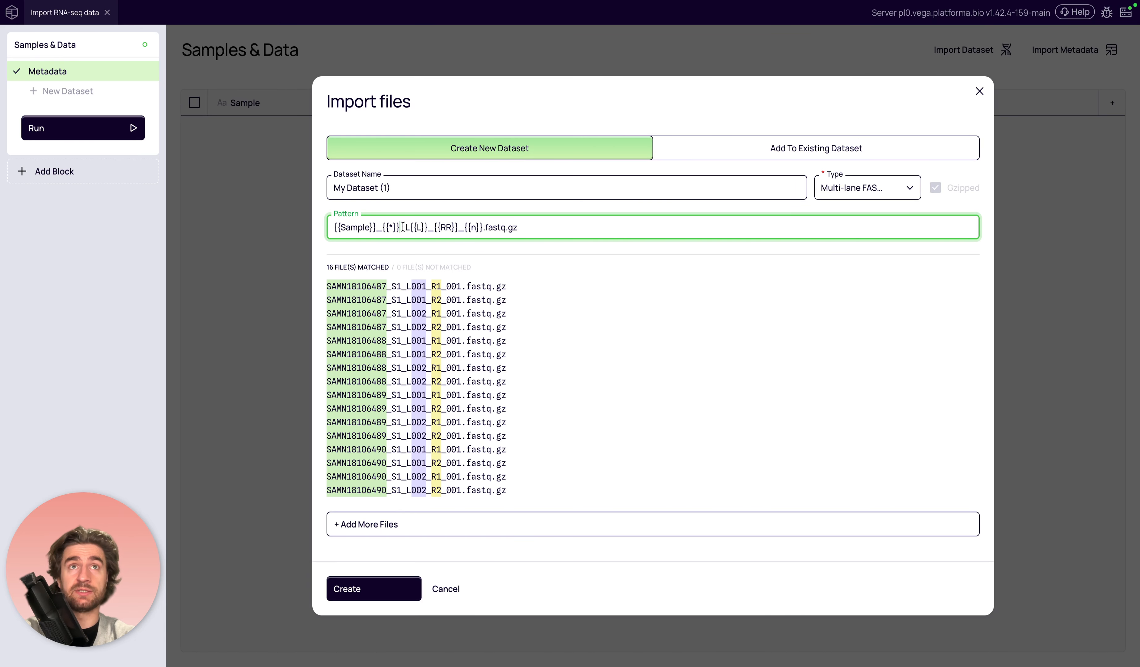
left_click_drag(382, 227, 398, 227)
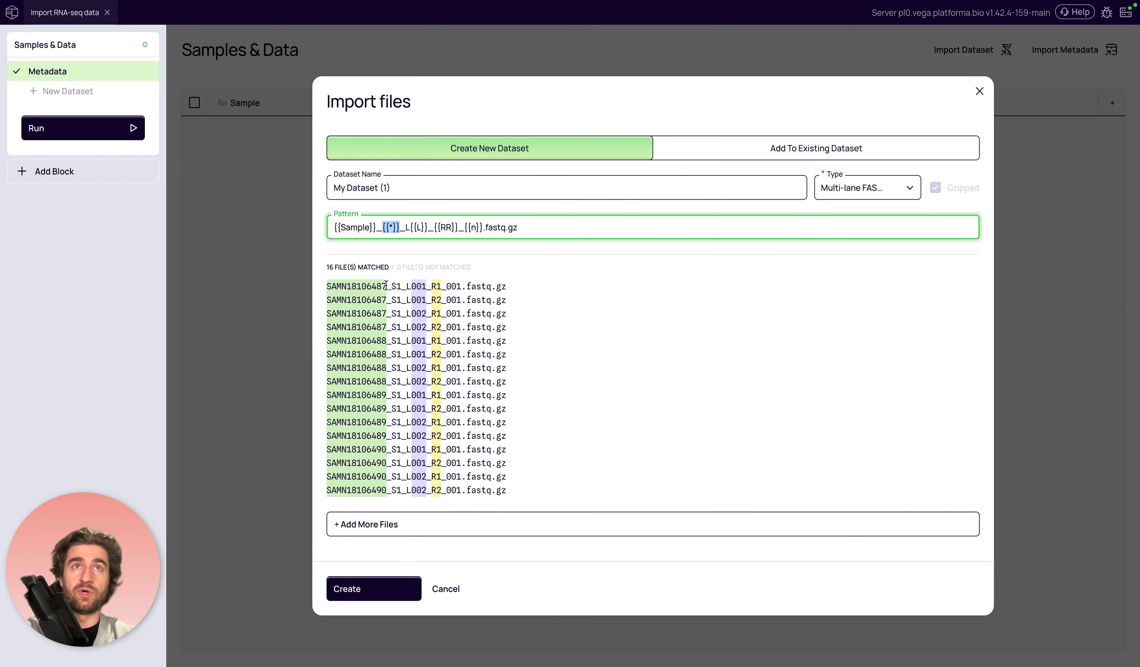
Name the new dataset "10x gene expression" and create it
left_click(402, 182)
key("ctrl+a")
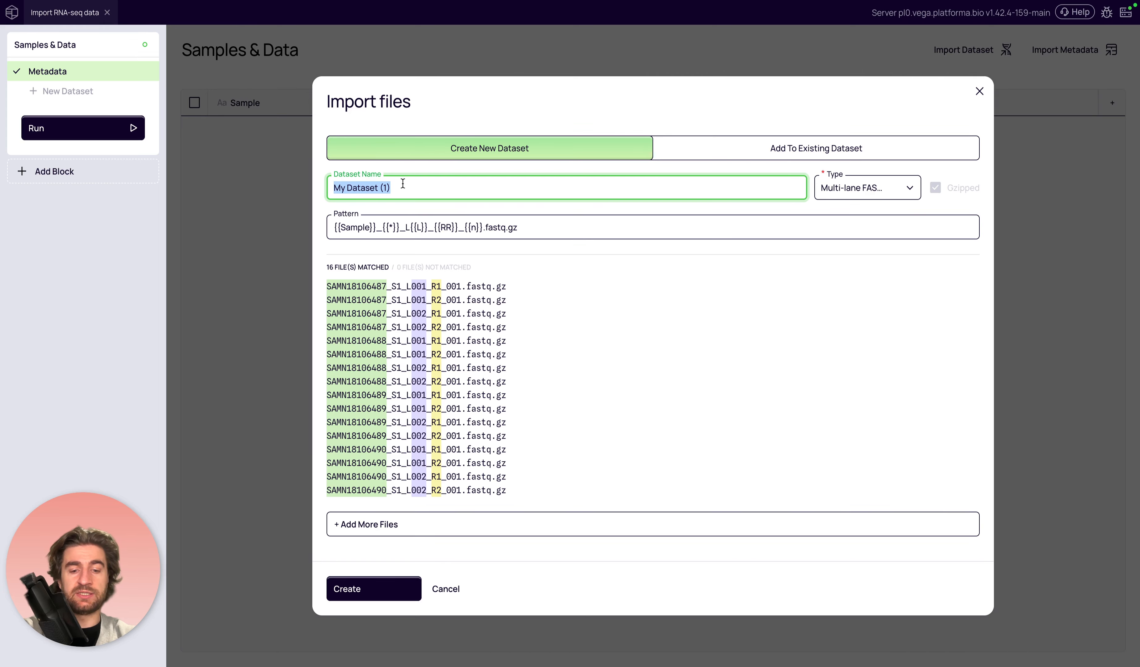
type("1")
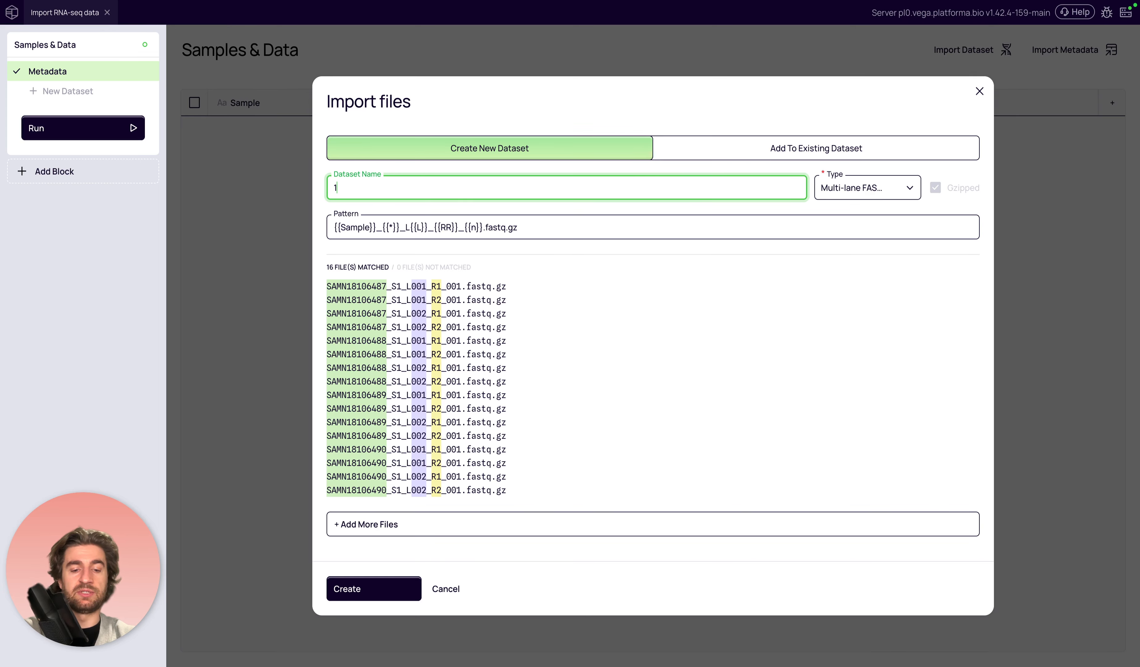
type("0x gene")
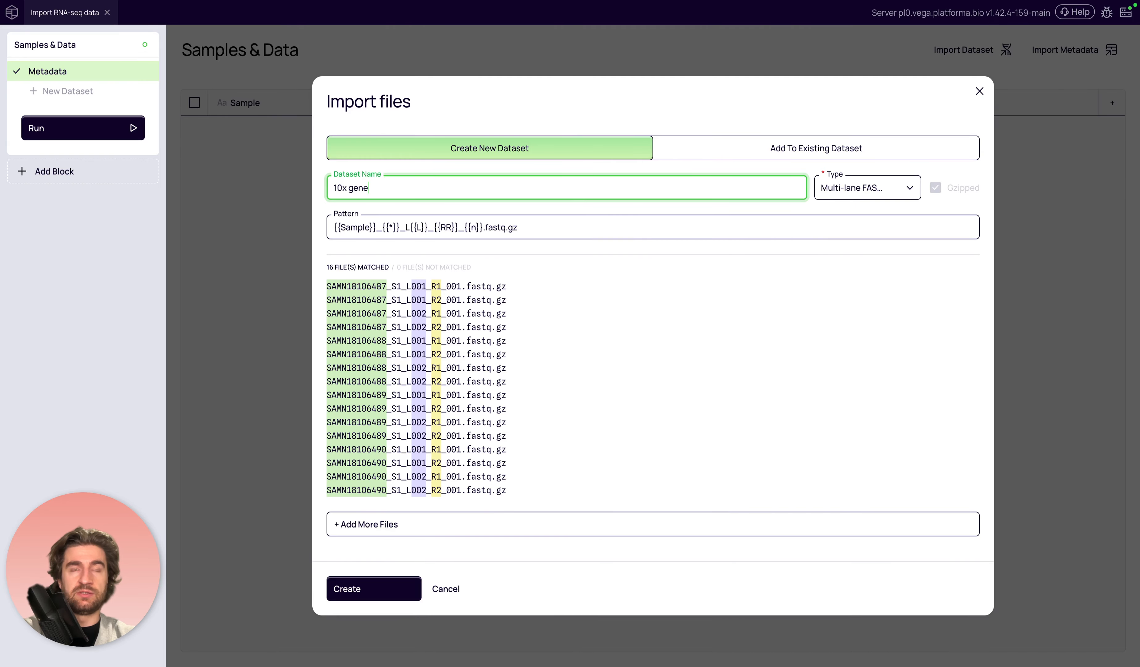
type(" expression")
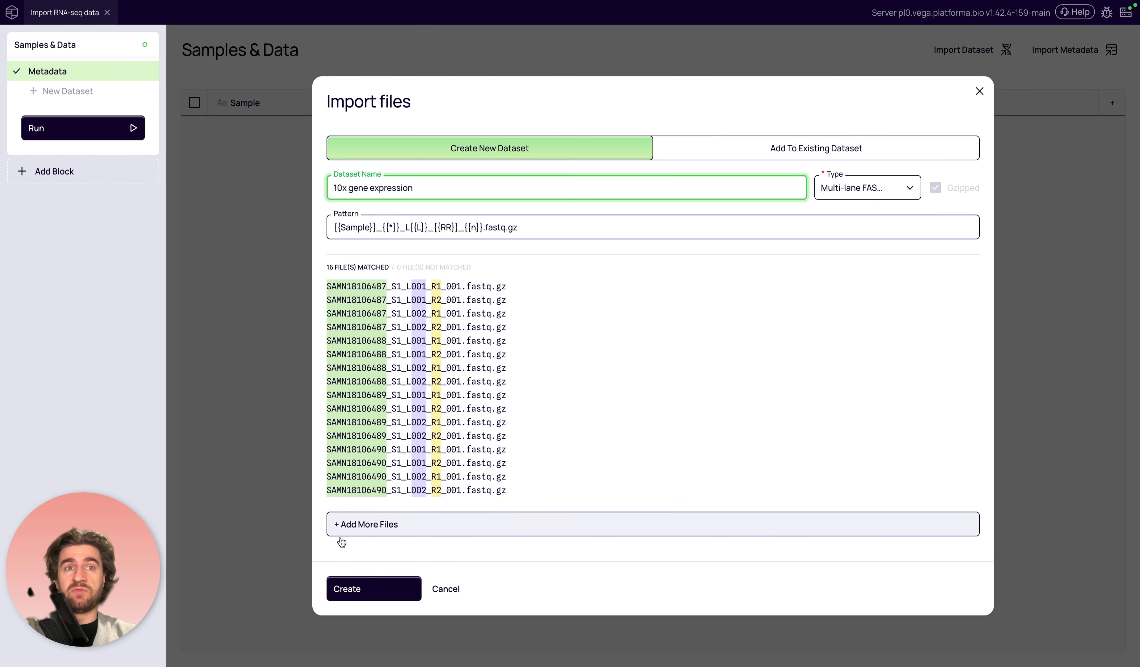
left_click(356, 593)
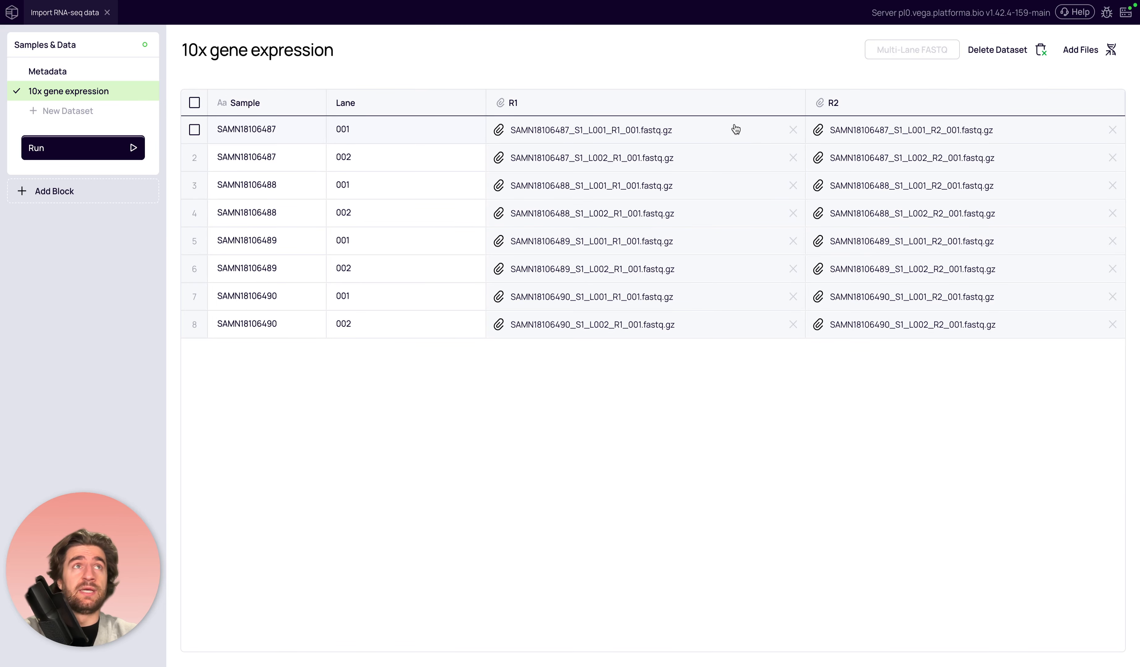
Load Metadata.csv from the Downloads folder as the metadata file for the samples
left_click(42, 72)
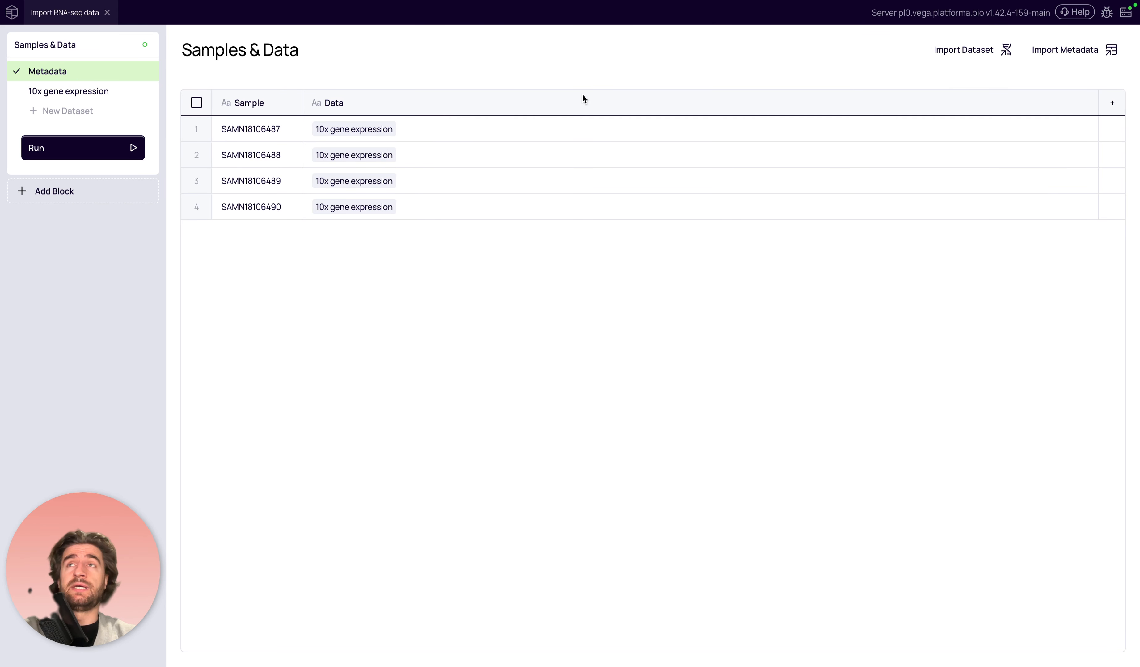
left_click(1072, 47)
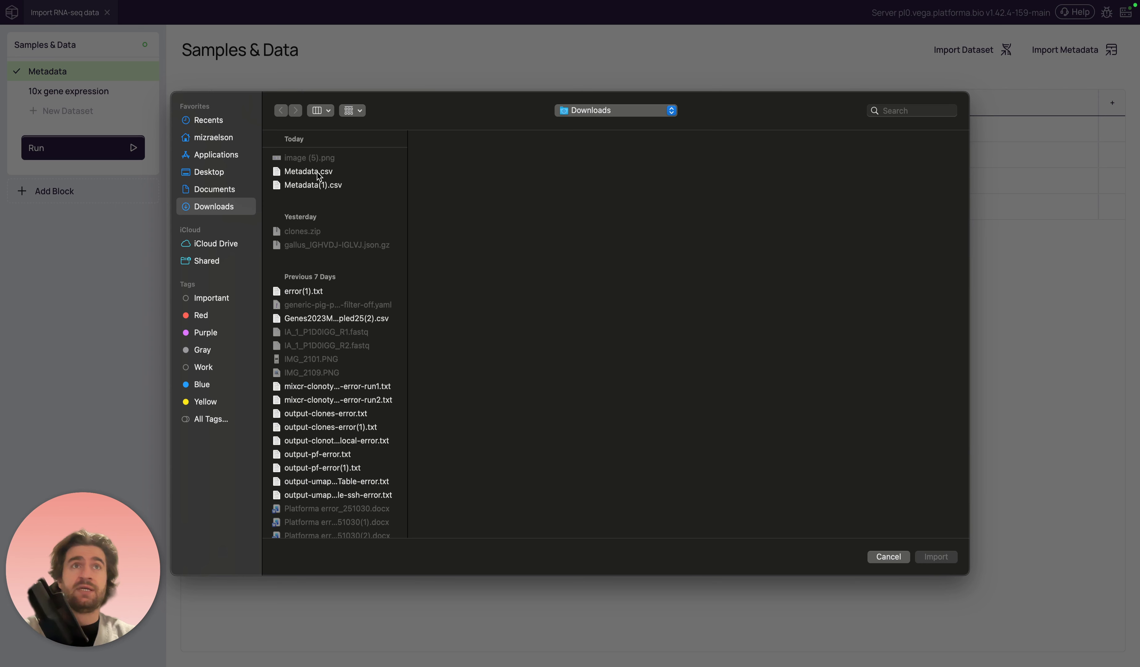
left_click(304, 174)
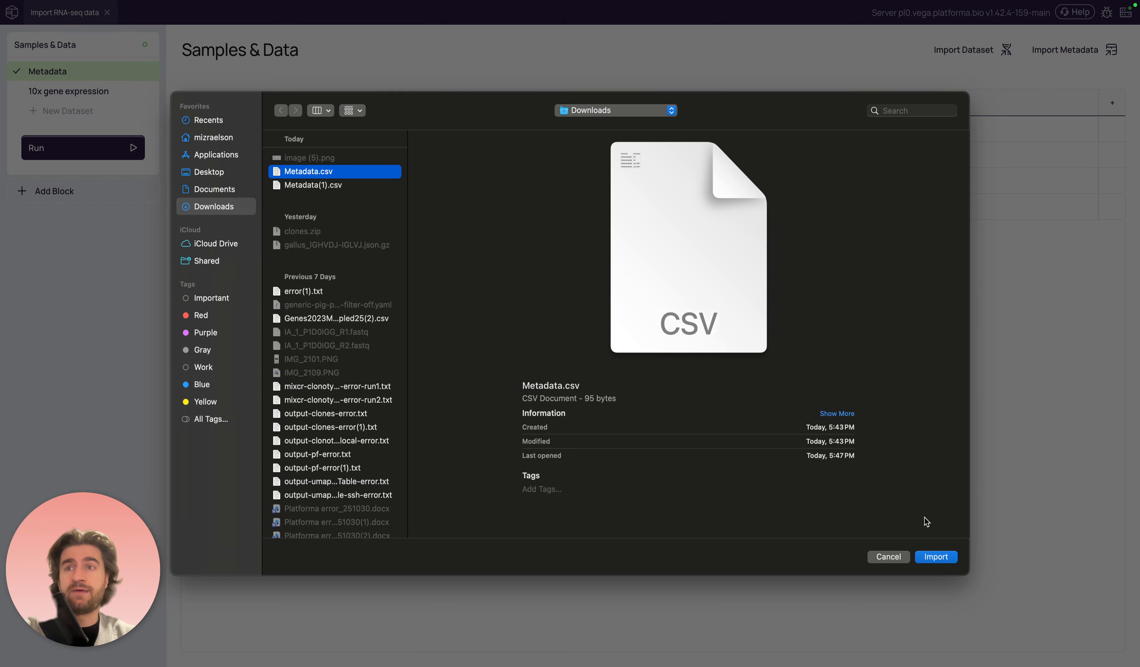
left_click(928, 560)
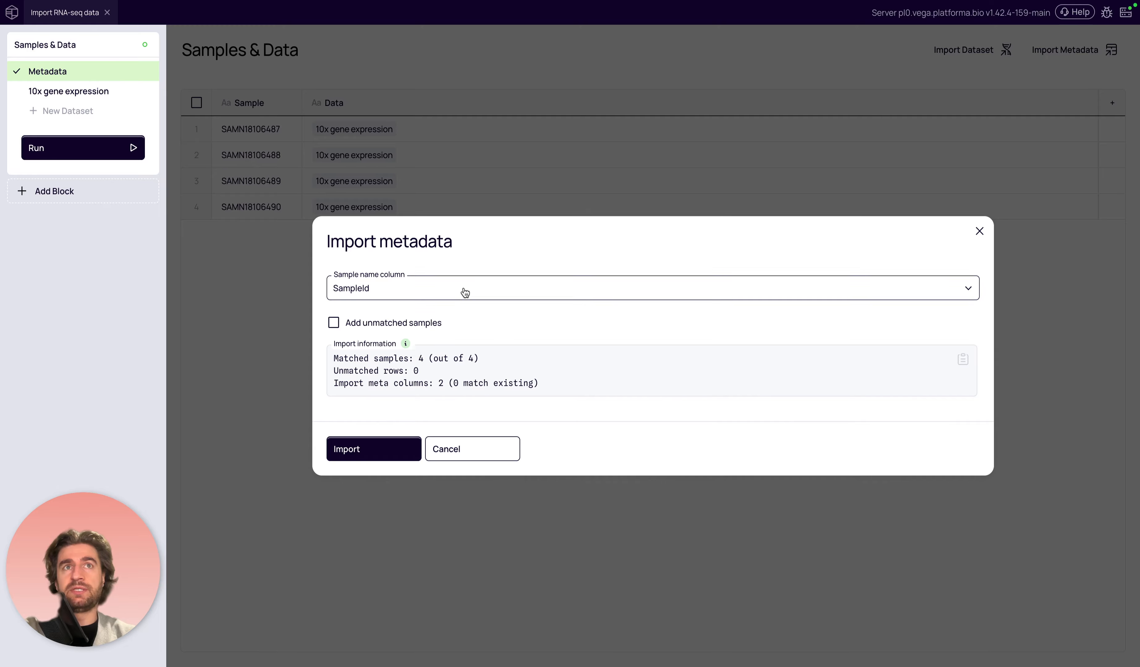
Choose SampleId as the sample name column and import the metadata
left_click(381, 294)
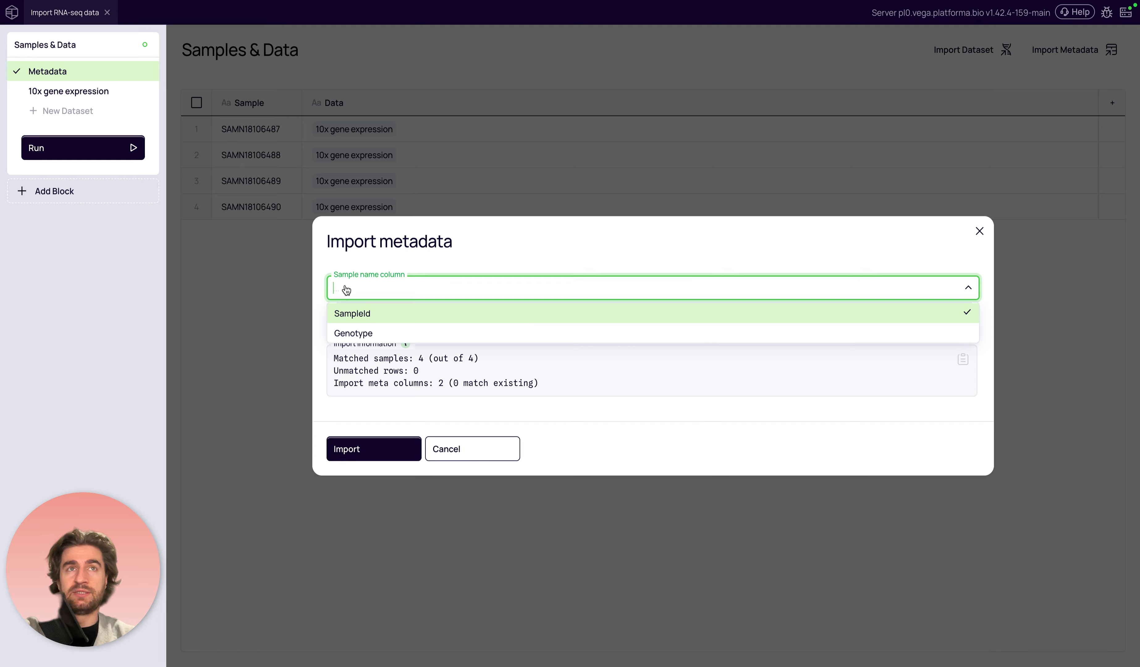
left_click(364, 317)
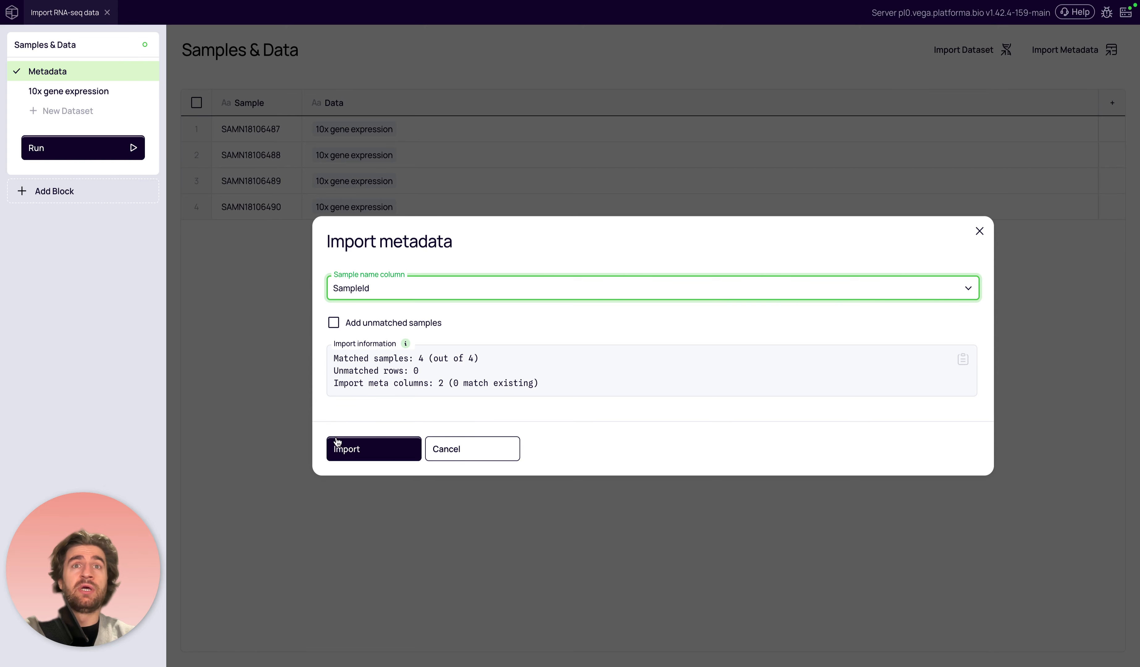
left_click(374, 454)
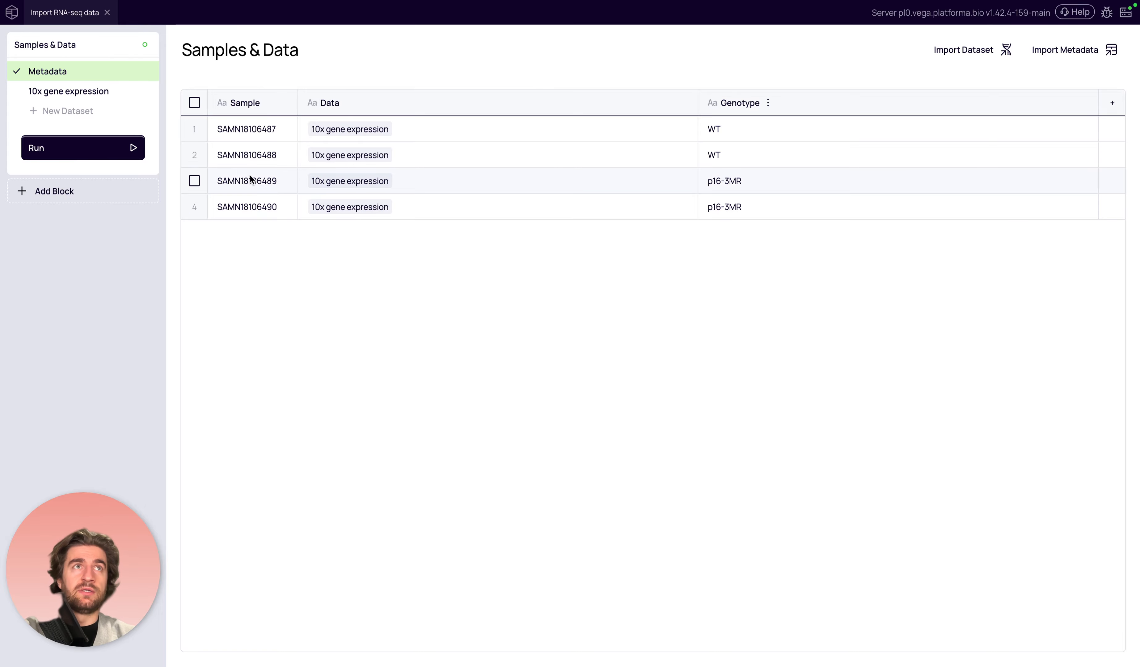
Open the 10x gene expression dataset and run the Samples & Data block
left_click(81, 91)
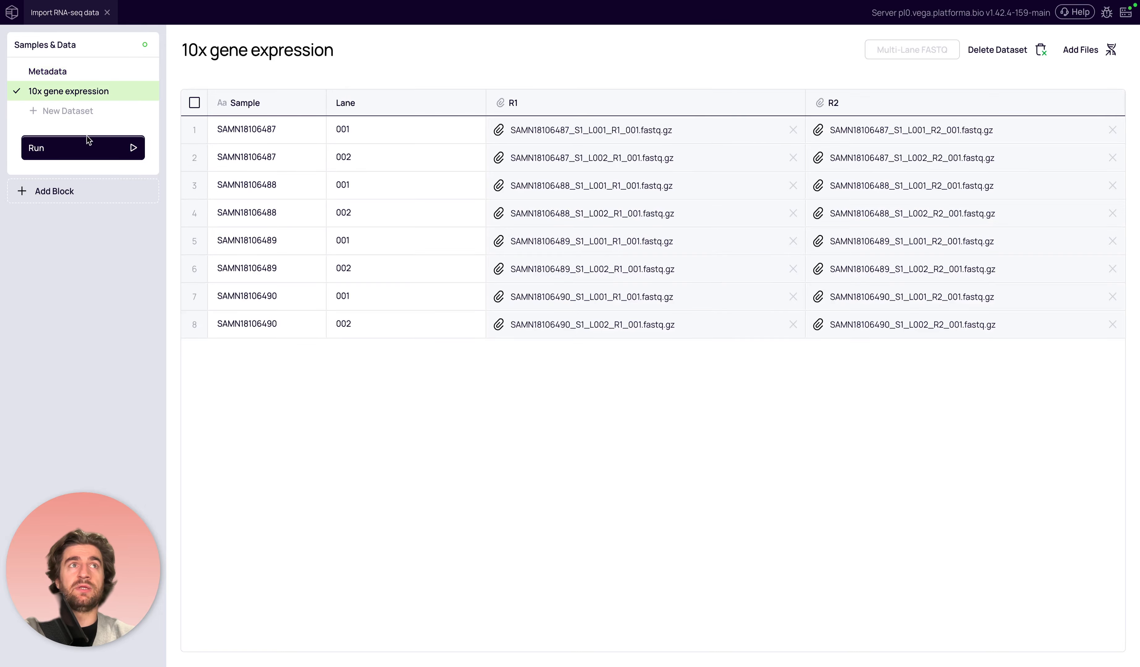
left_click(89, 149)
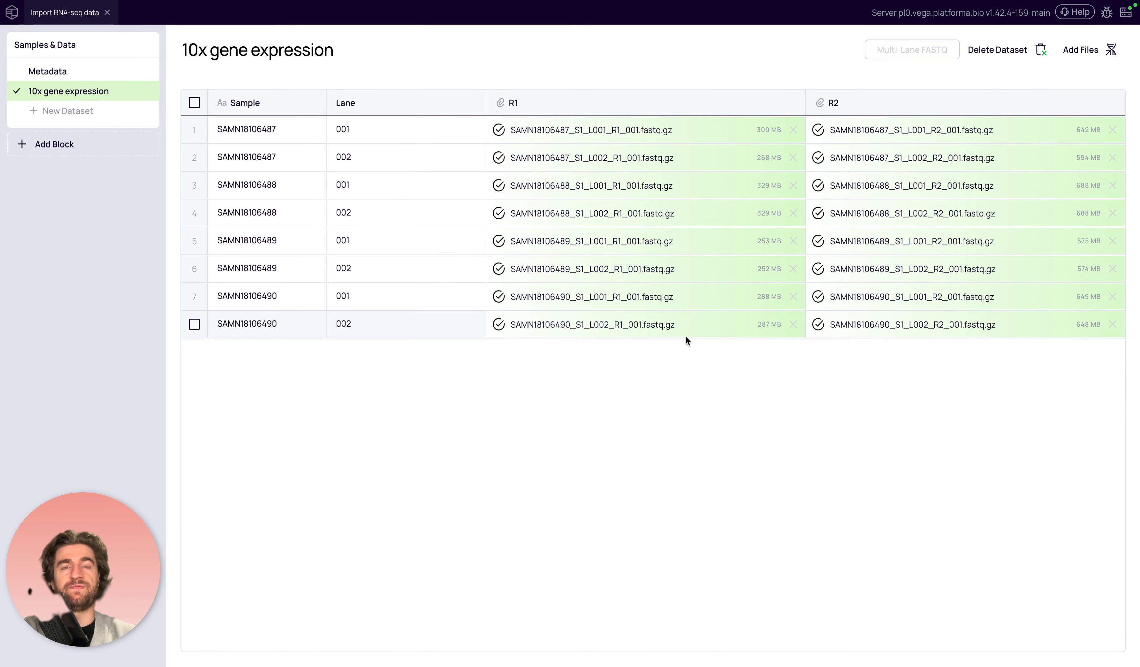
Open the library of available blocks and search it for "star" and "10", clearing the search term after each attempt
left_click(97, 152)
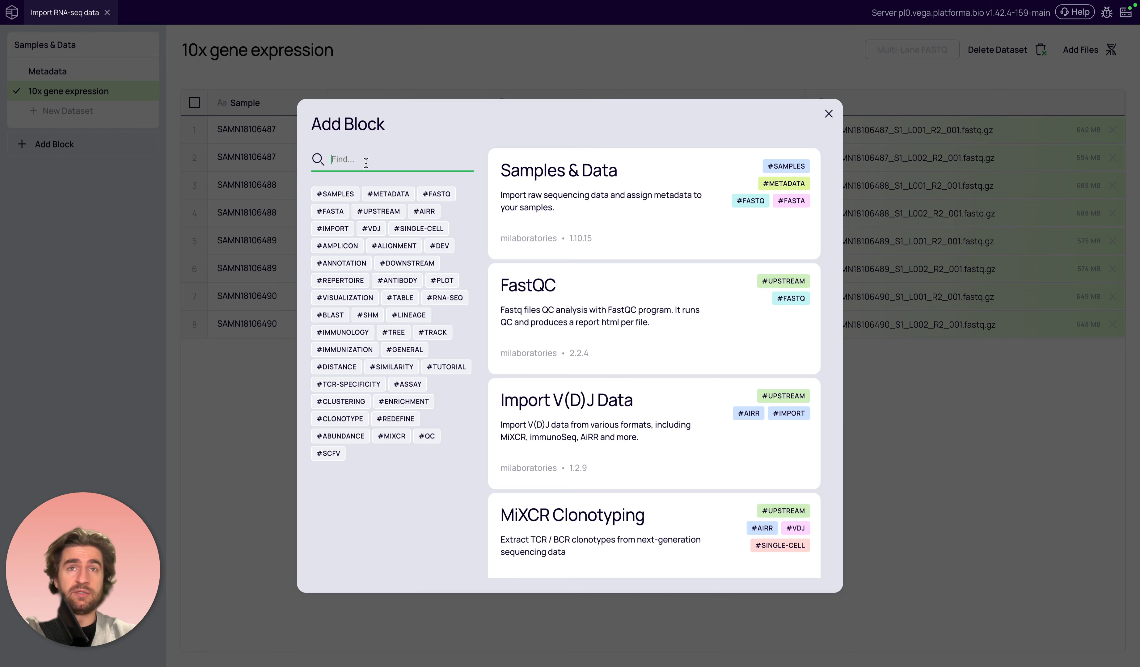
type("star")
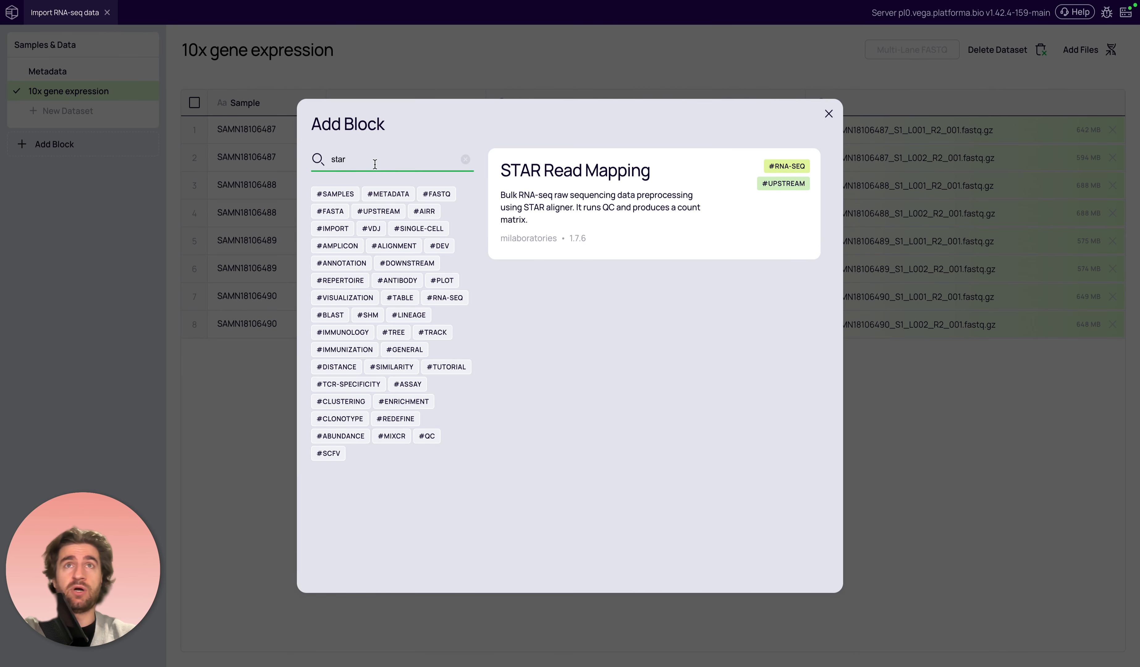
double_click(357, 155)
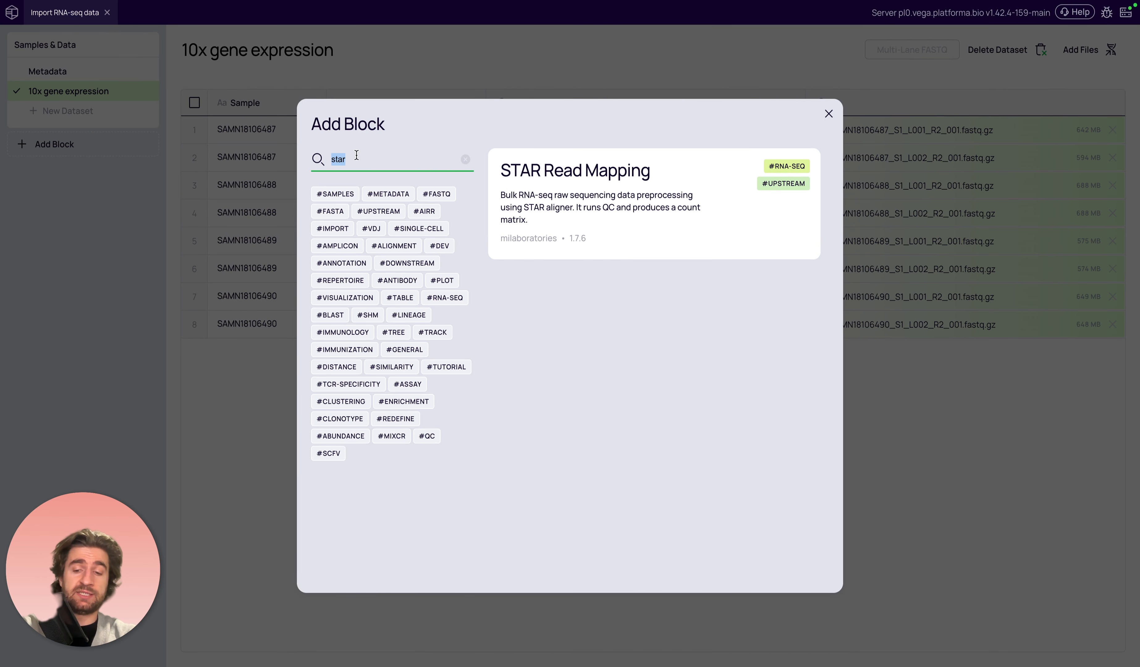
key("BackSpace")
type("10")
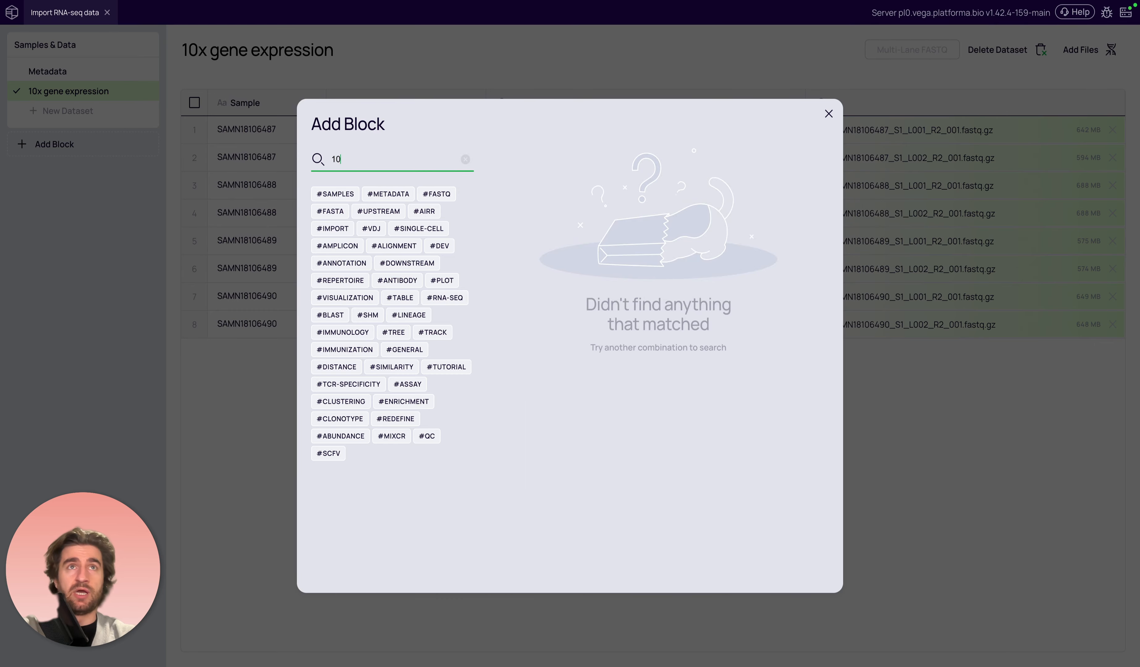
key("BackSpace")
key("BackSpace")
Search the block library for "Cell" and add the Cell Ranger block, version 1.6.1 Stable, to the project
type("Cell")
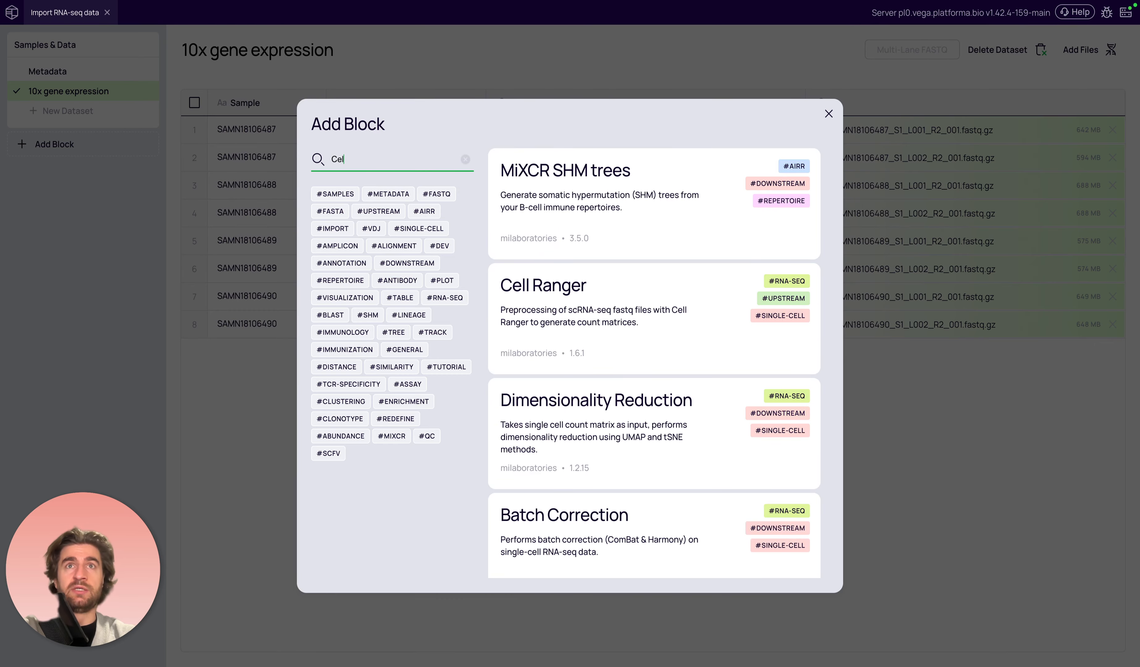
left_click(632, 308)
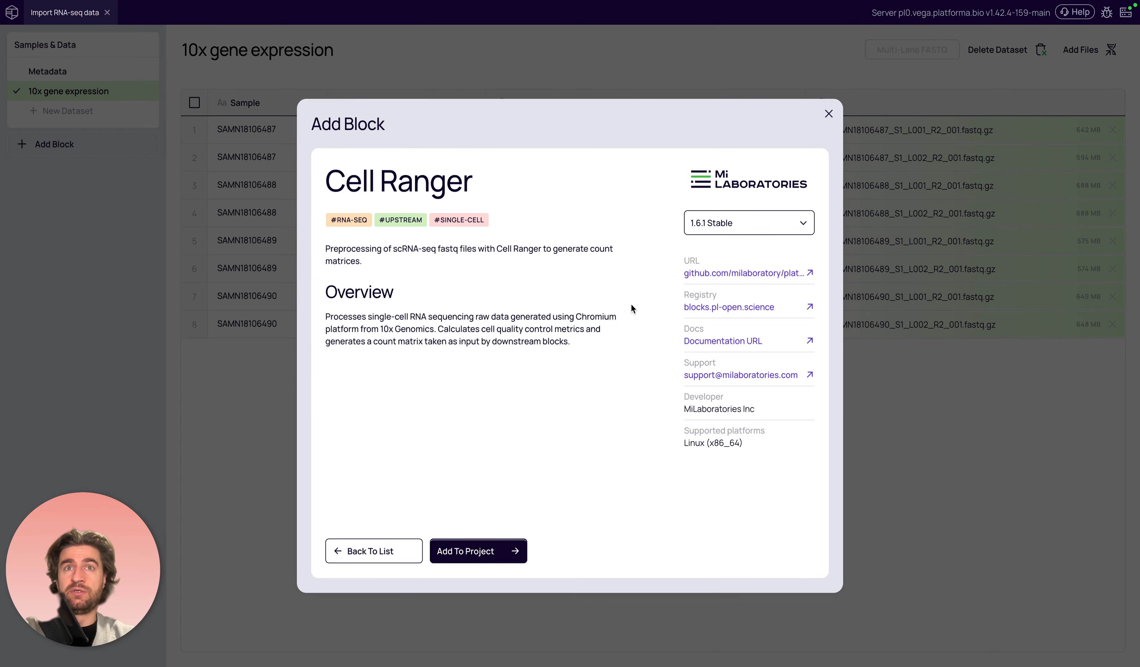
left_click(483, 547)
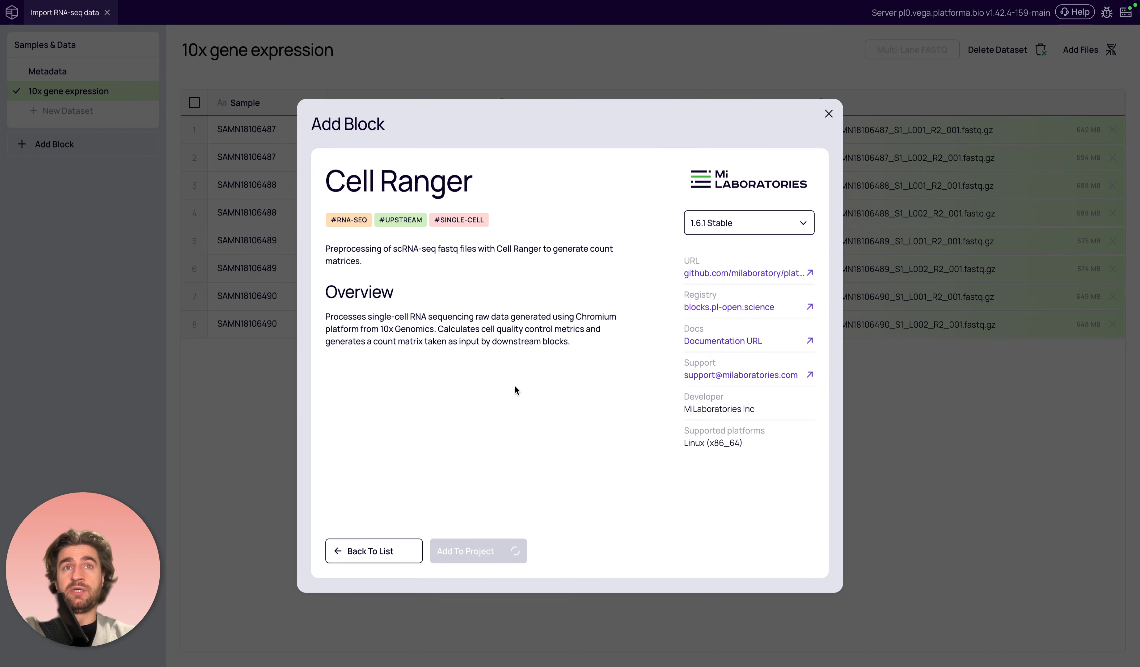